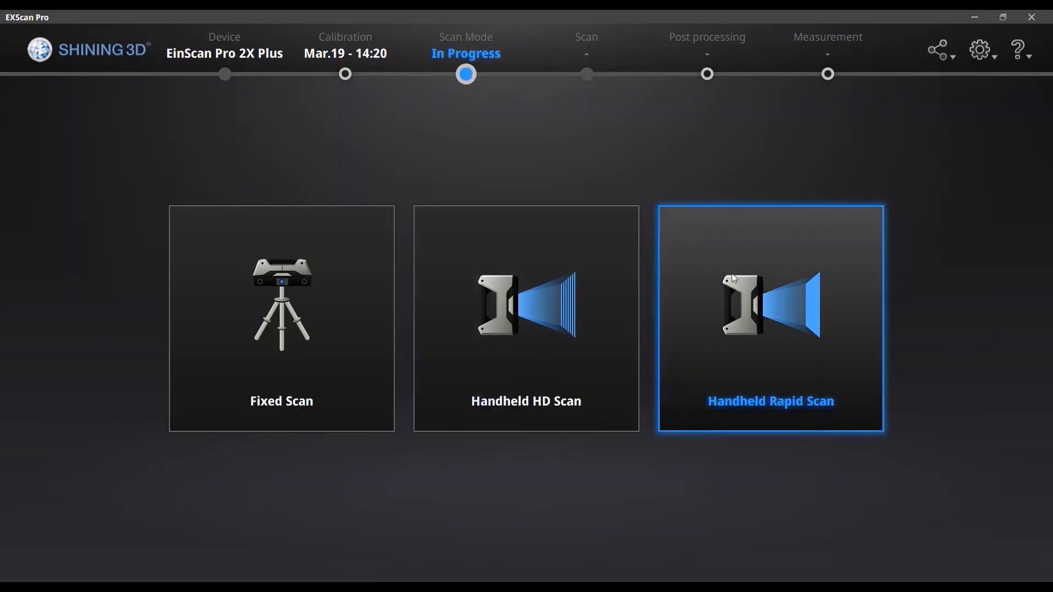
Switch EXScan Pro to Handheld Rapid Scan mode
click(693, 275)
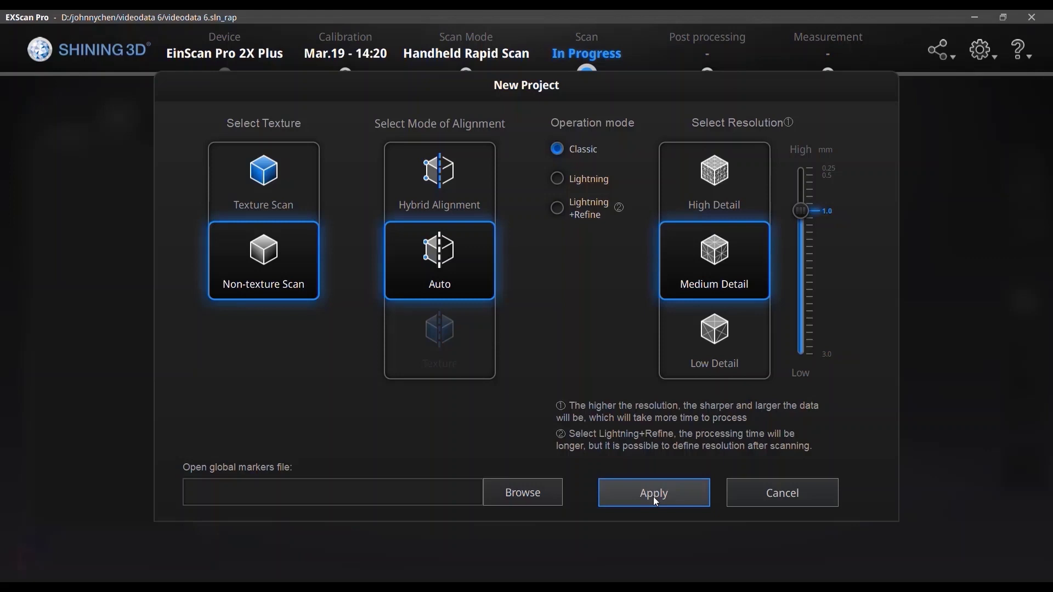
Apply the new project settings and scan the plastic housing into Project1
click(653, 493)
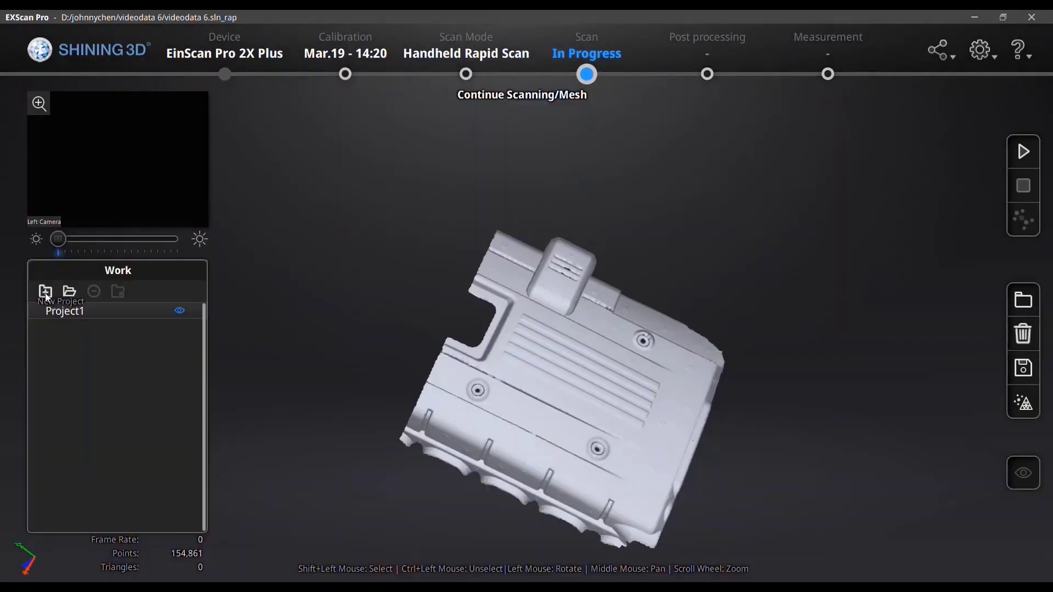
Create Project2 with the same settings and scan the housing's other side
click(45, 292)
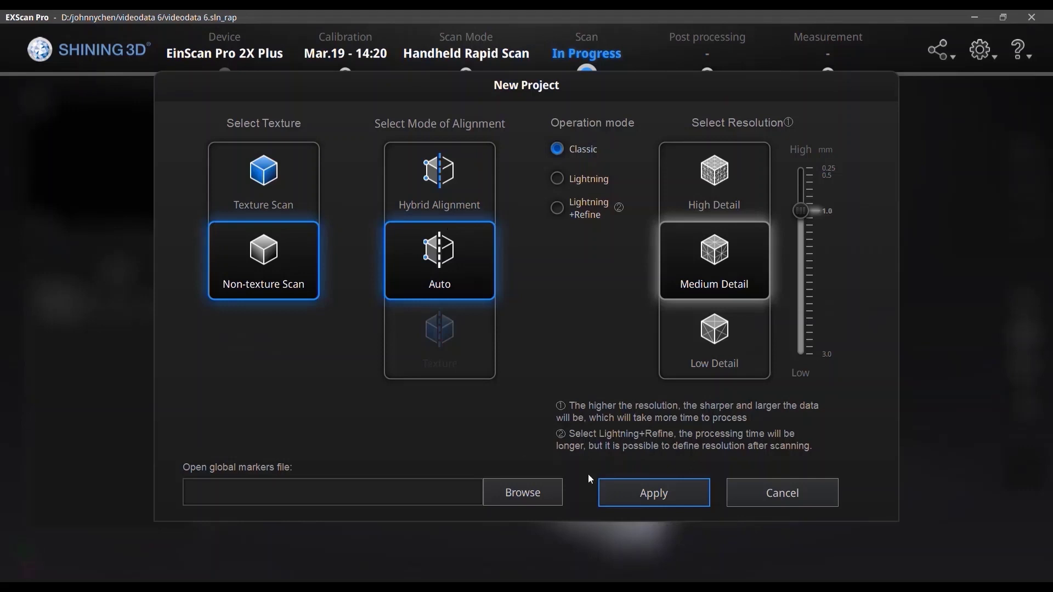
click(671, 494)
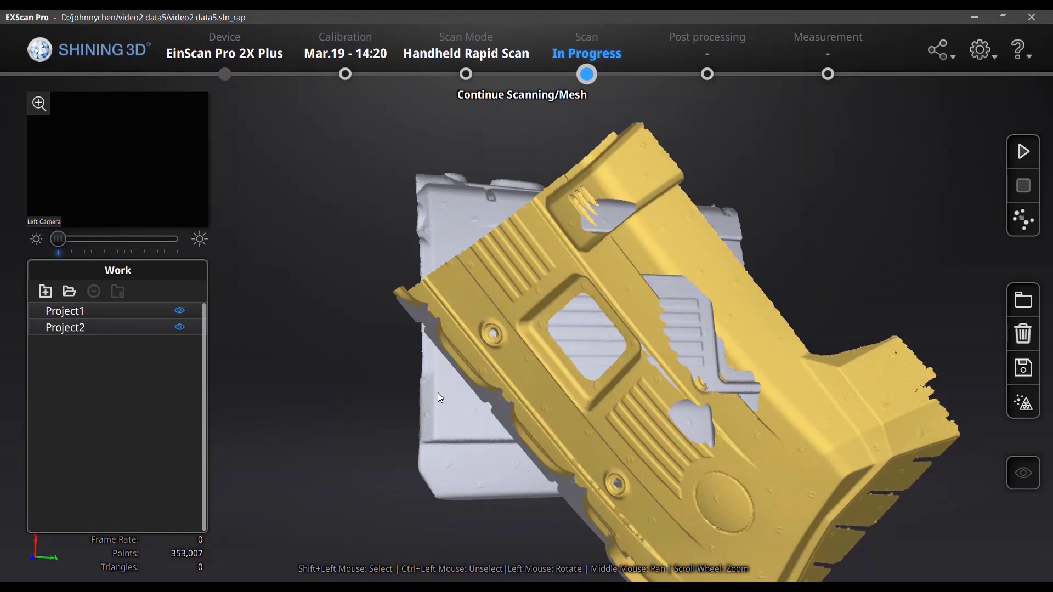
drag(438, 392, 691, 254)
drag(606, 316, 823, 246)
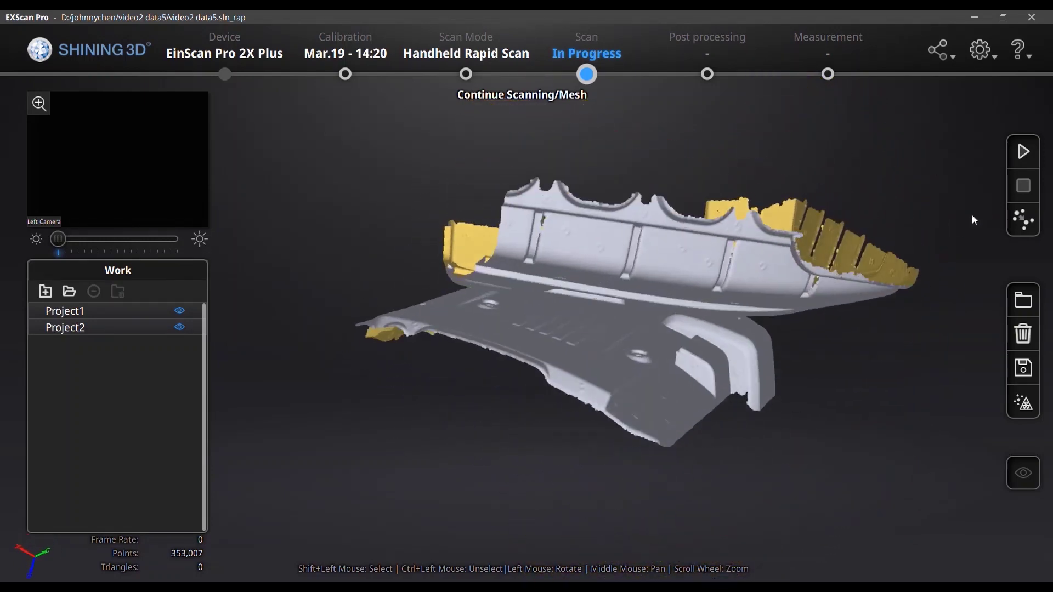
Load Project1 as the Fixed scan and Project2 as the Floated scan, then orient both to matching views
click(1024, 222)
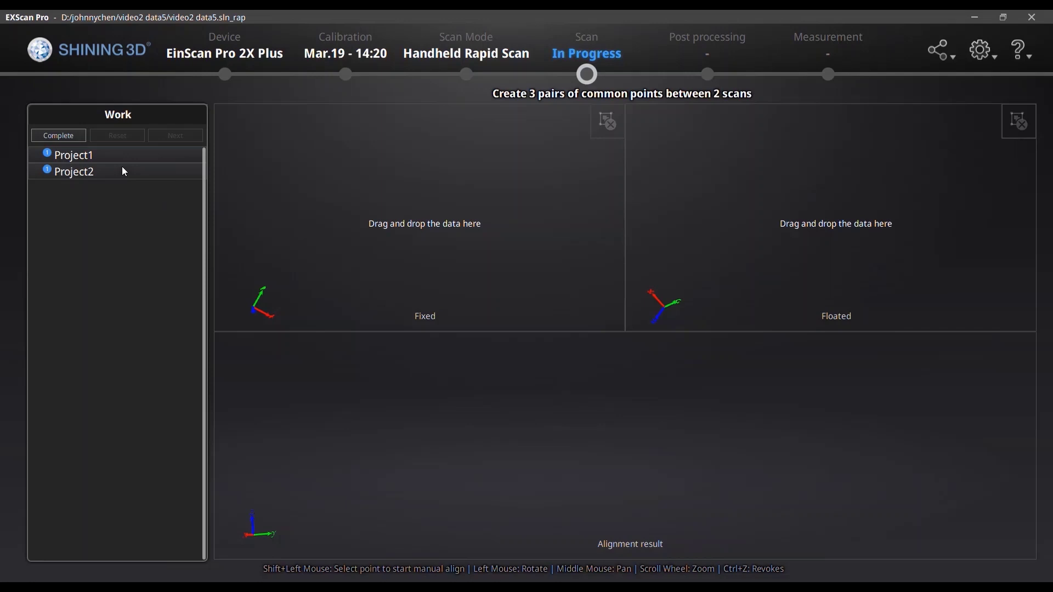
drag(71, 155, 305, 187)
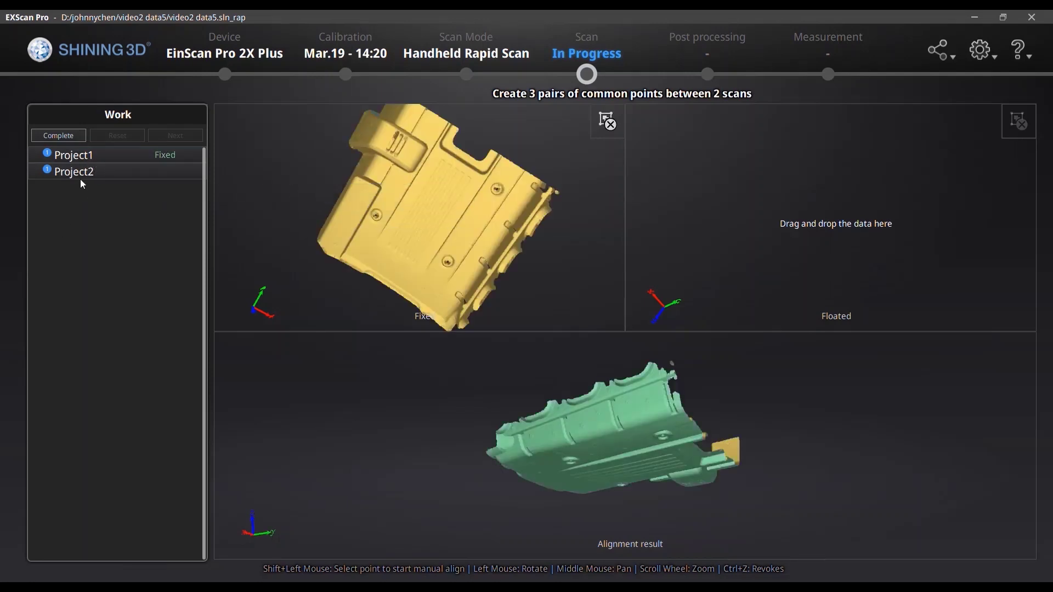
drag(84, 178, 781, 209)
drag(430, 160, 449, 215)
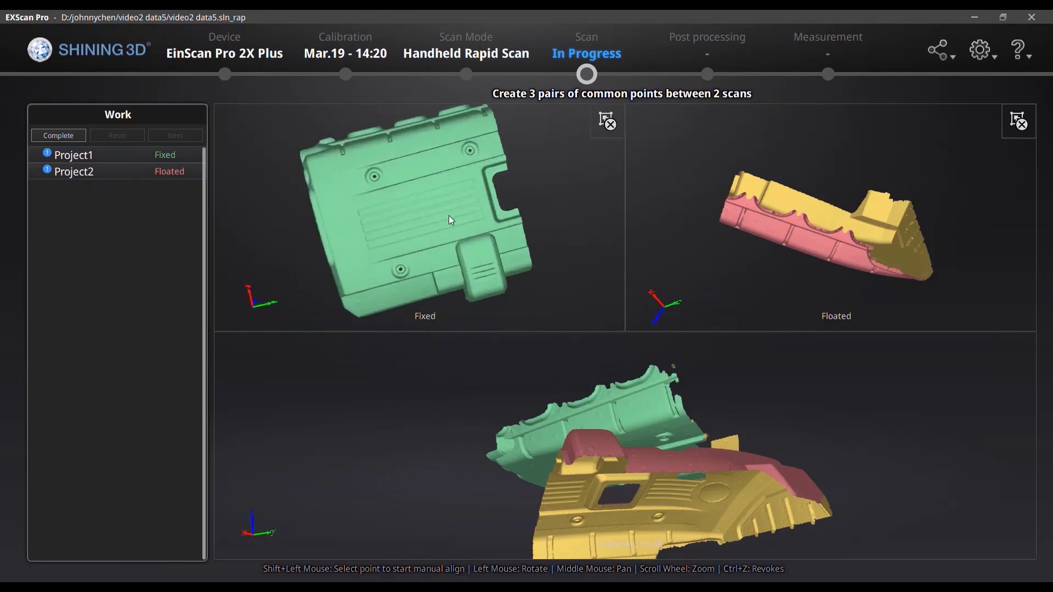
drag(768, 143, 773, 271)
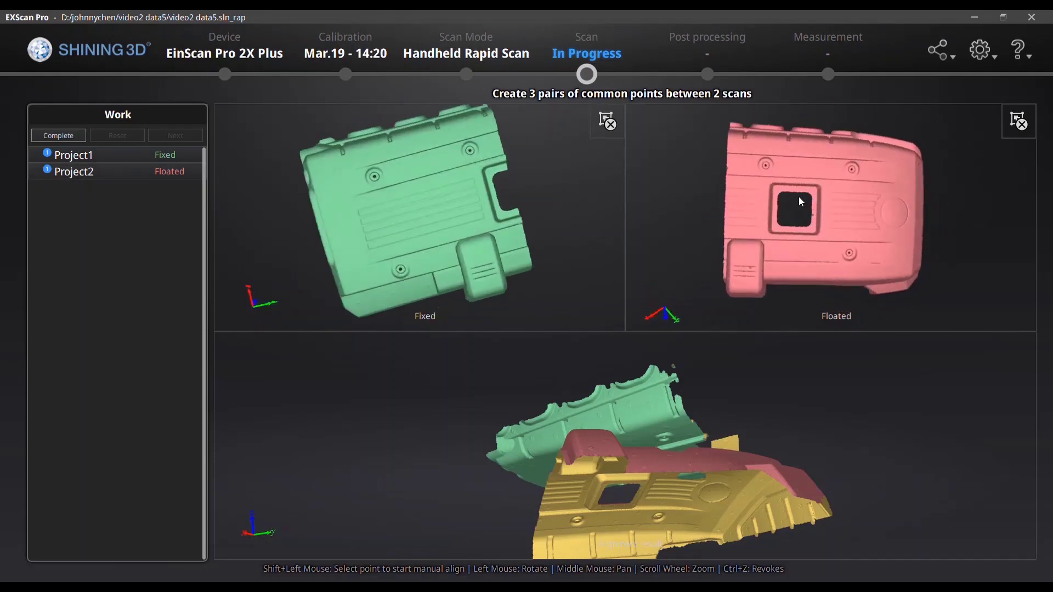
middle_drag(805, 202, 764, 207)
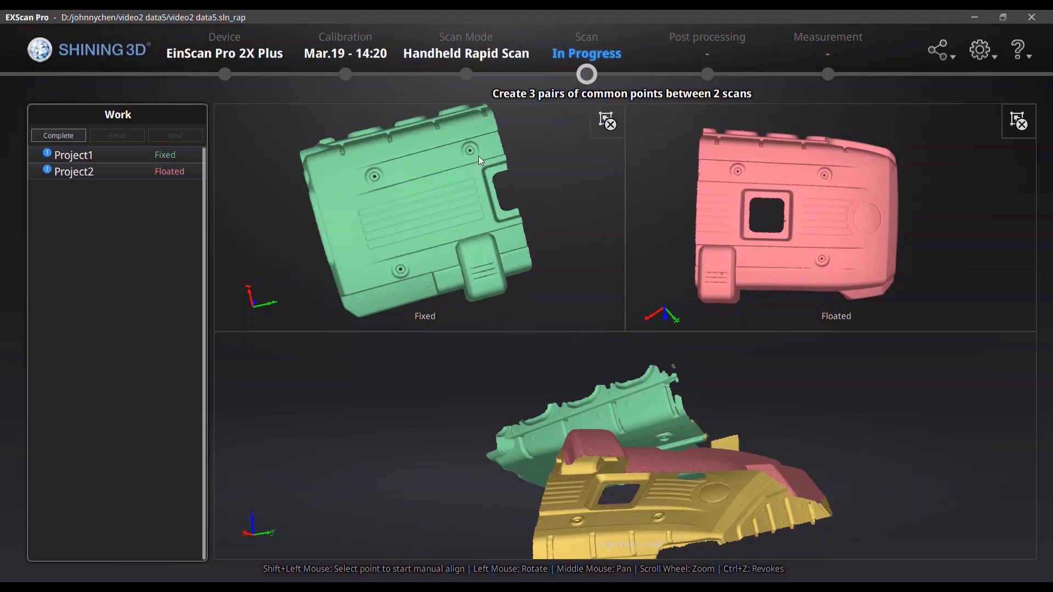
drag(473, 156, 494, 162)
drag(735, 236, 841, 186)
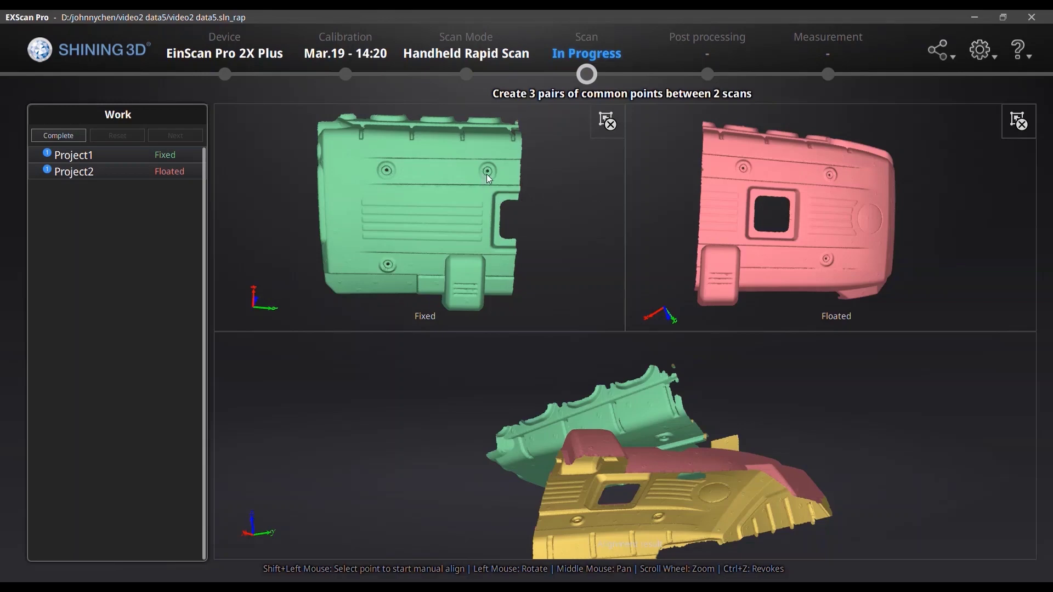
drag(492, 219, 489, 167)
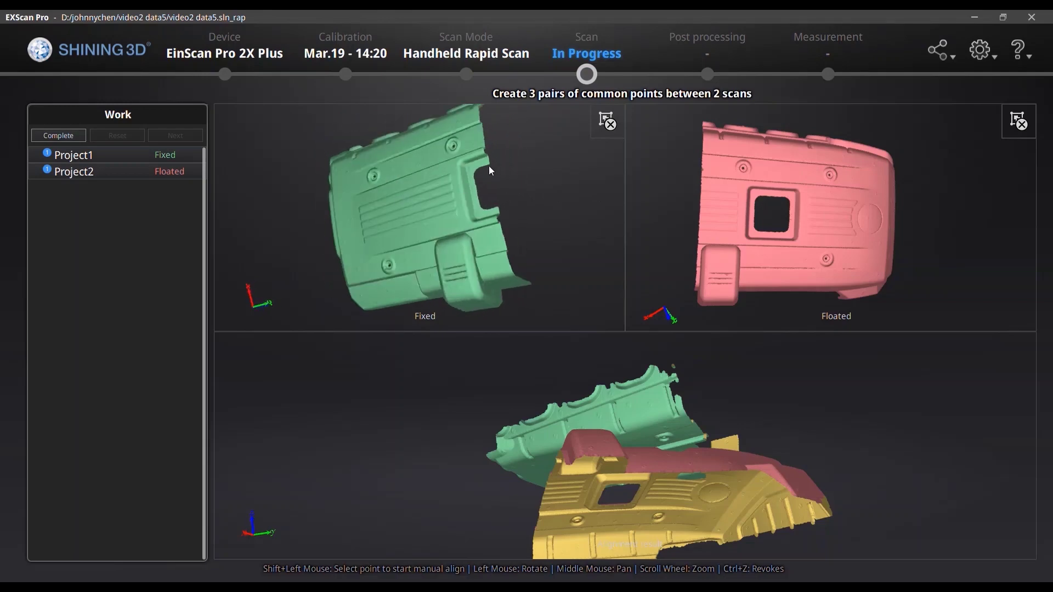
drag(771, 216, 594, 176)
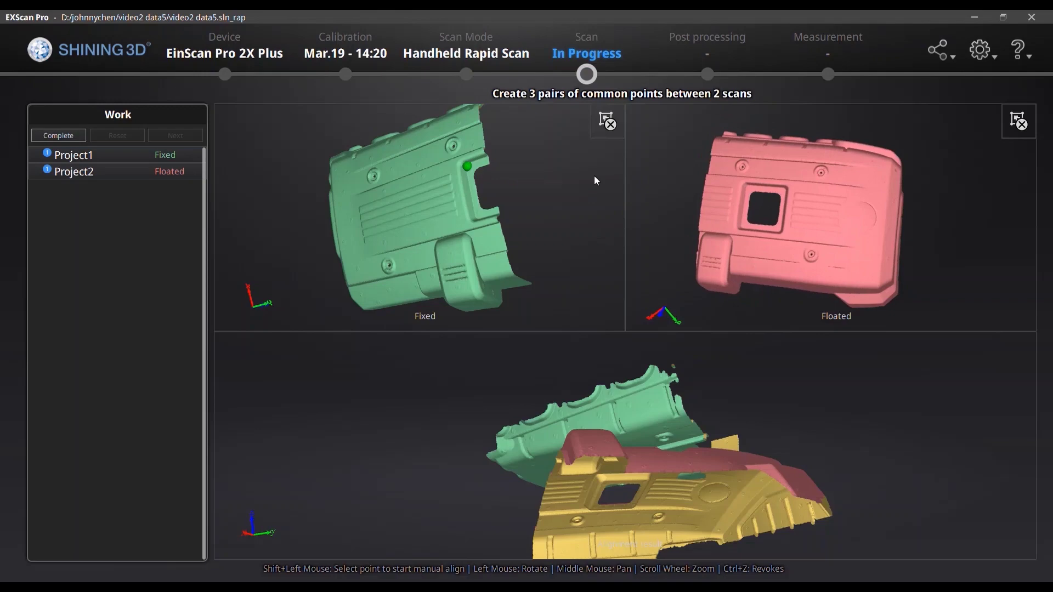
Mark matching common points on the fixed and floated scans, undoing the last pick
shift+click(748, 187)
mouse_move(458, 244)
mouse_down()
mouse_move(624, 216)
mouse_move(430, 229)
mouse_move(466, 230)
mouse_up()
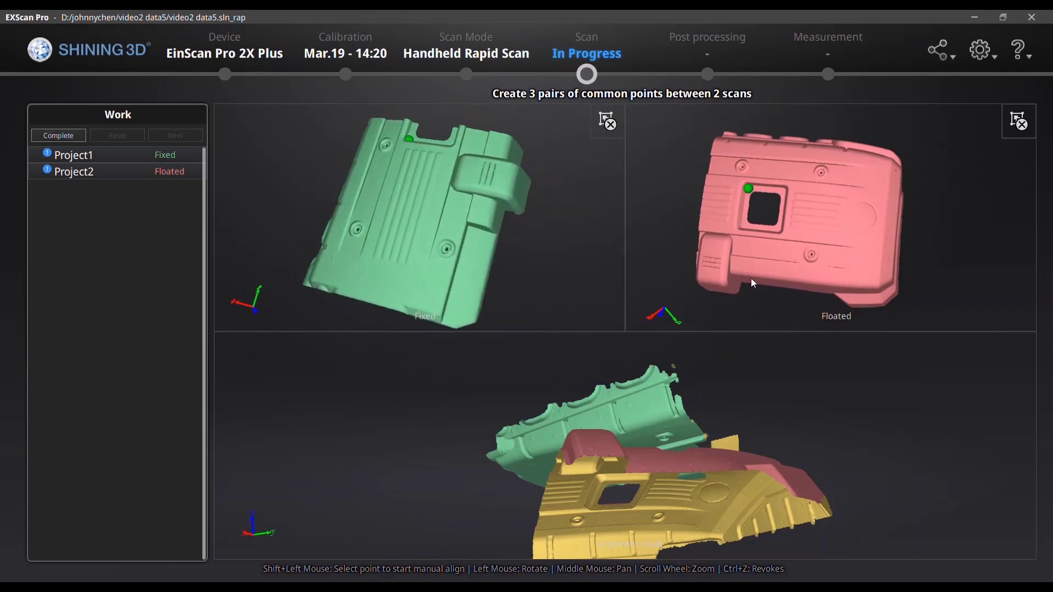
drag(751, 278, 782, 249)
drag(472, 219, 468, 168)
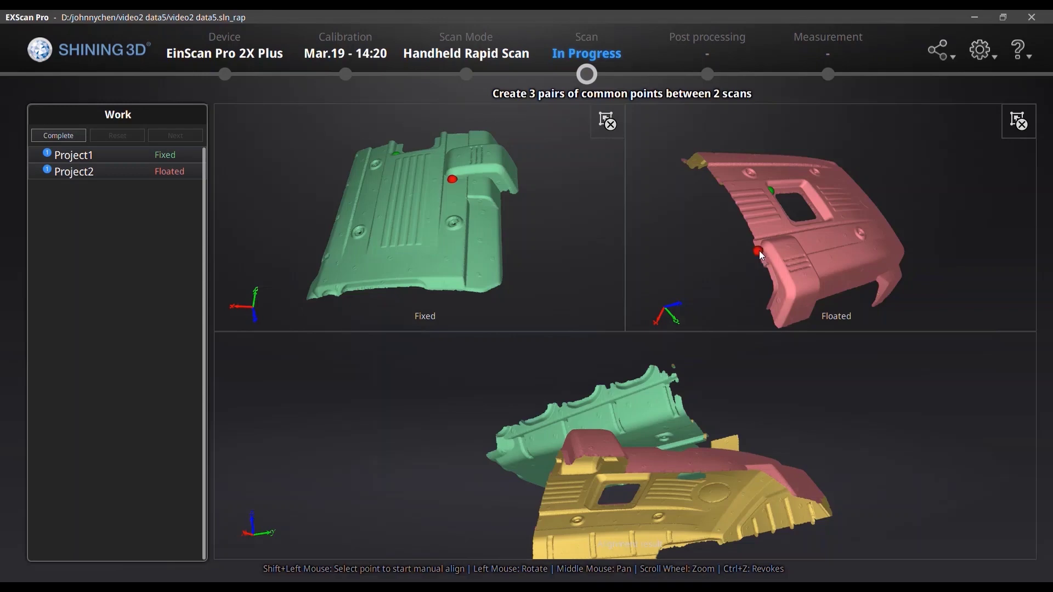
drag(796, 256, 630, 274)
drag(515, 208, 393, 187)
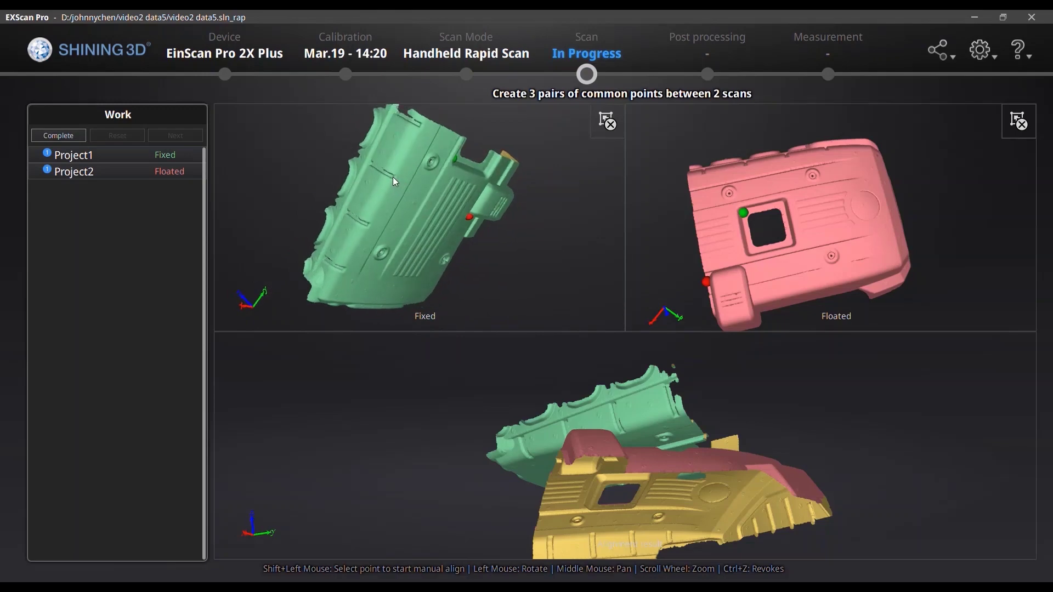
drag(712, 189, 763, 259)
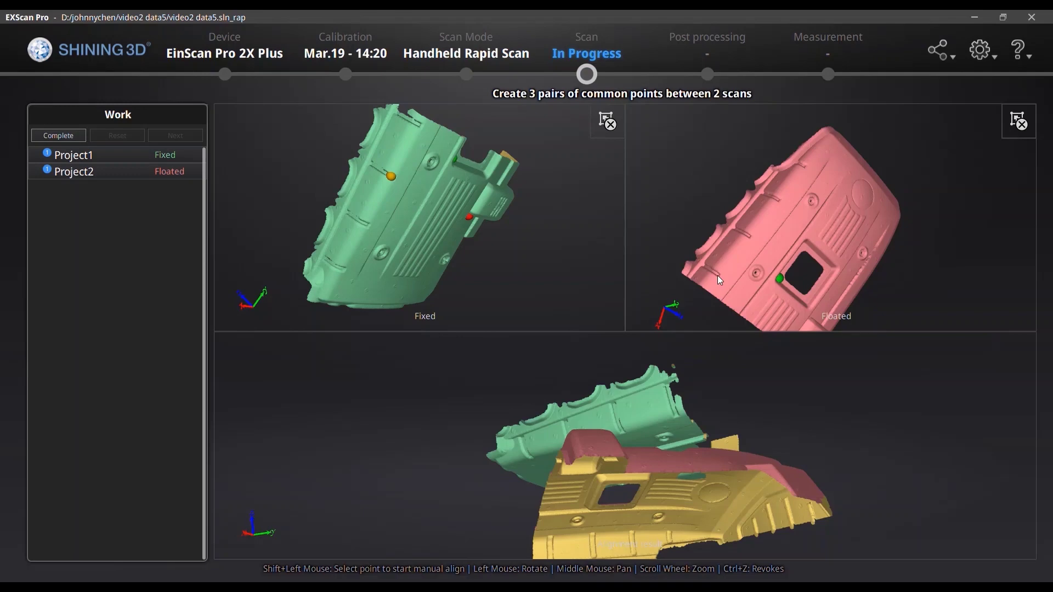
key(ctrl+z)
Place the final common point, inspect the merged overlap, and fix Project2
shift+click(740, 266)
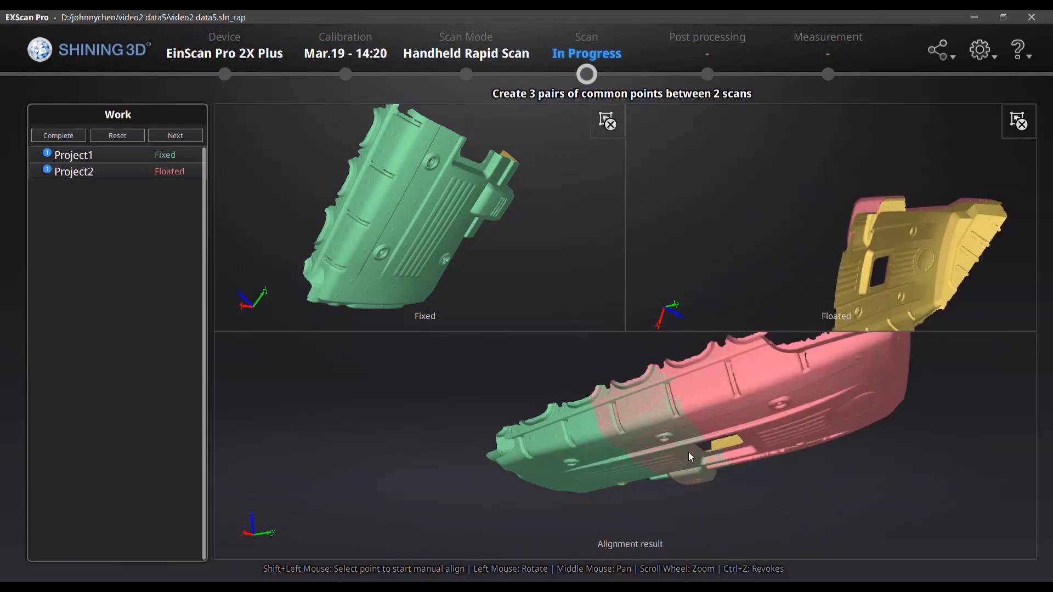
drag(688, 452, 705, 404)
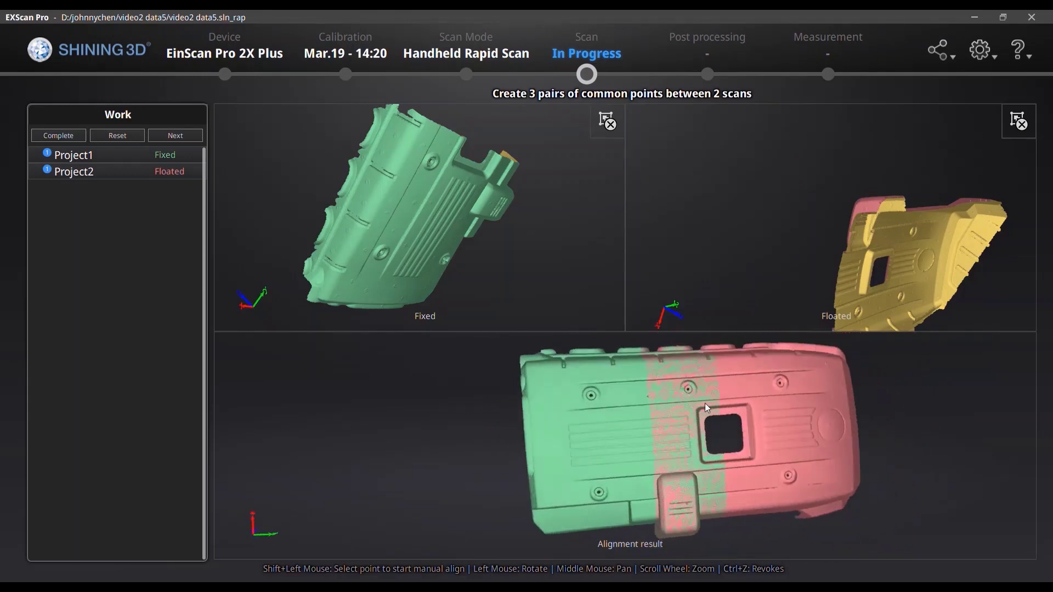
drag(765, 376, 652, 450)
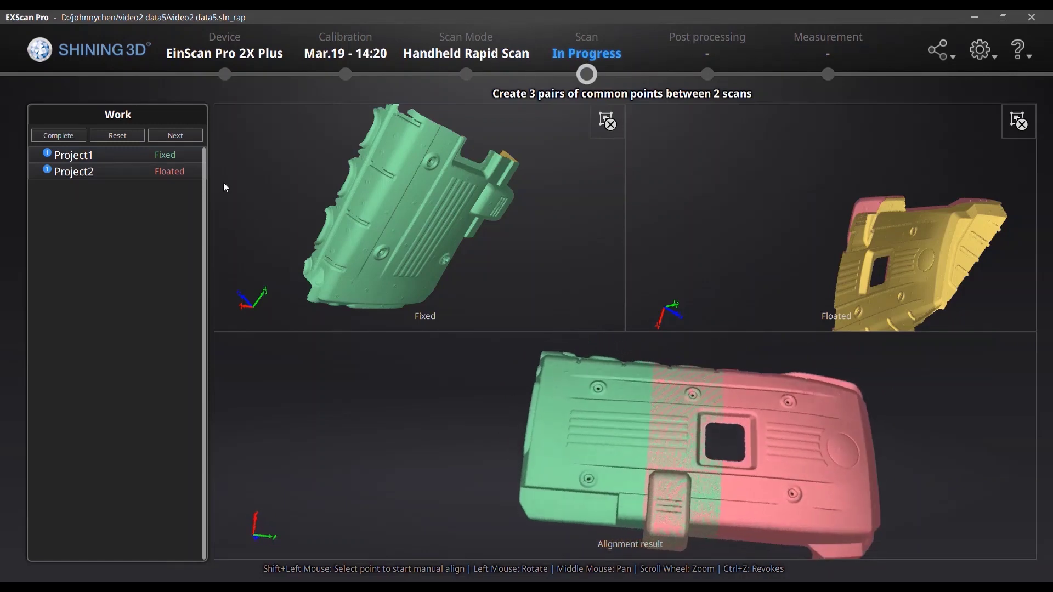
click(176, 138)
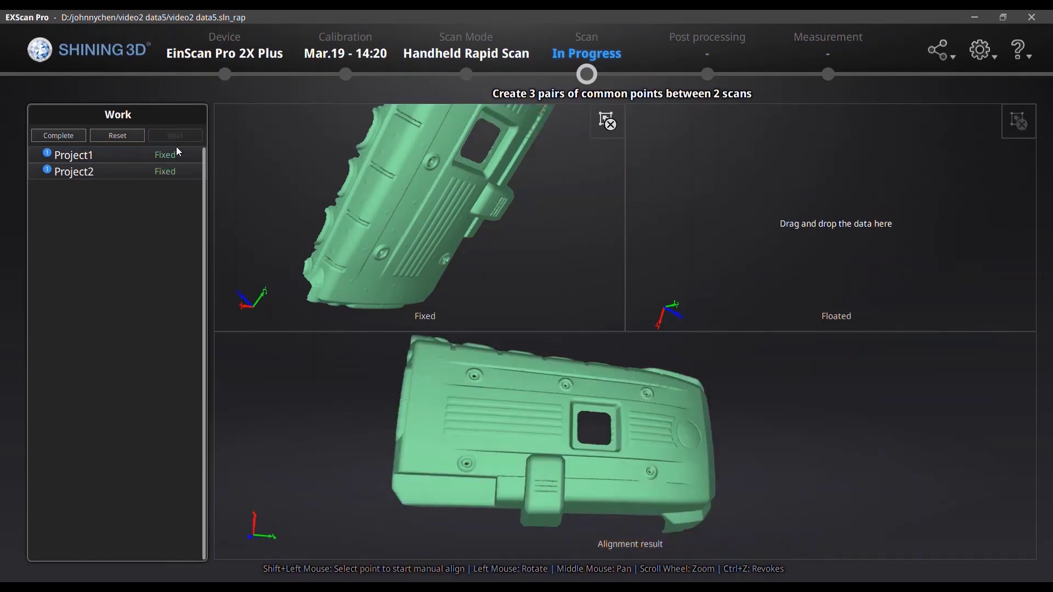
Complete the alignment and turn the combined 353,007-point grey housing face-on
click(54, 136)
drag(530, 246, 726, 370)
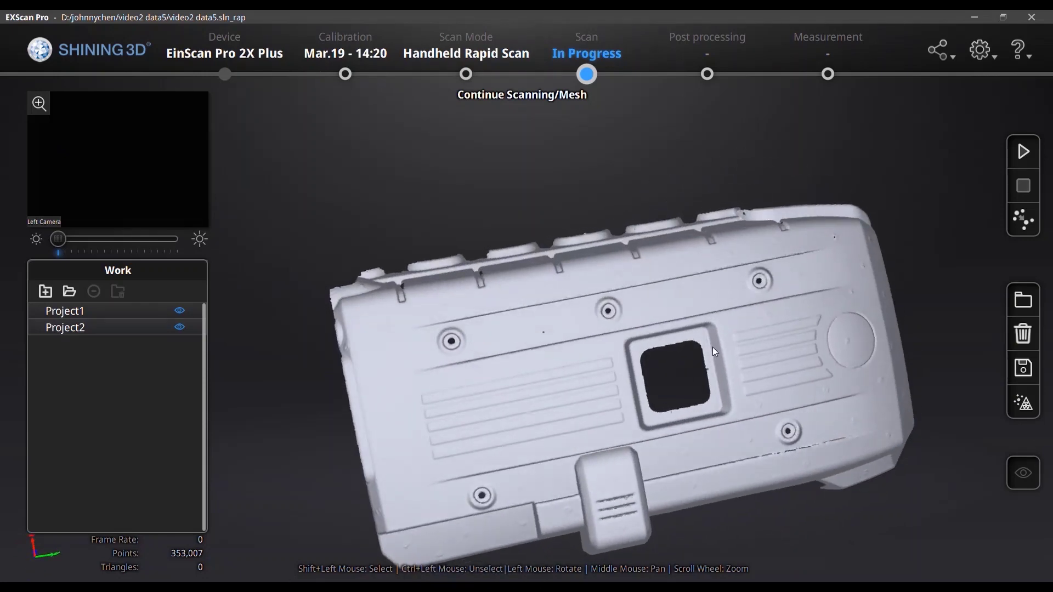
drag(690, 367, 647, 420)
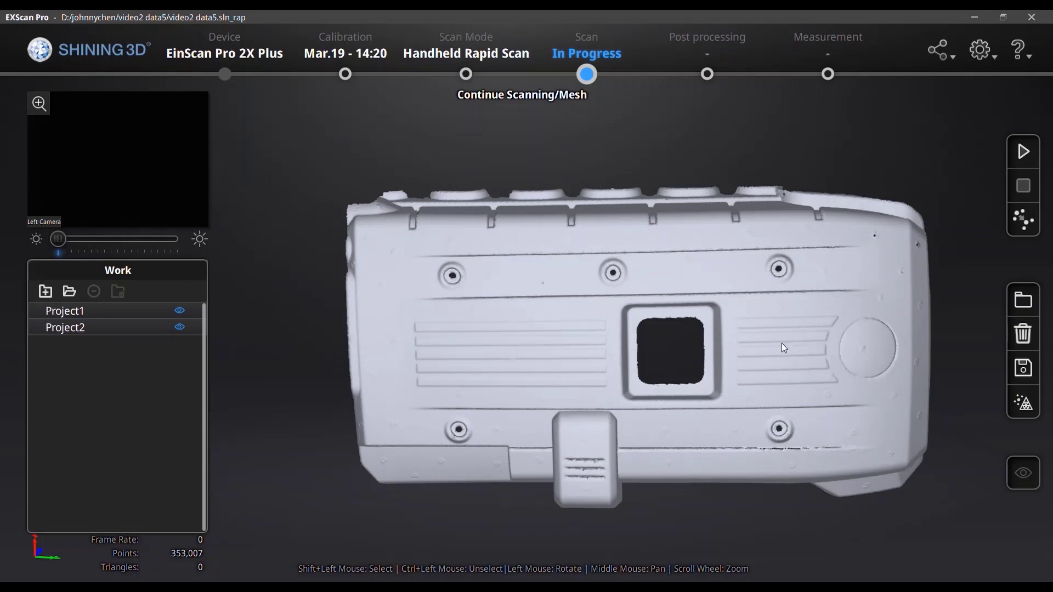
Mesh the aligned scans, confirming both projects are ready for meshing
click(1023, 403)
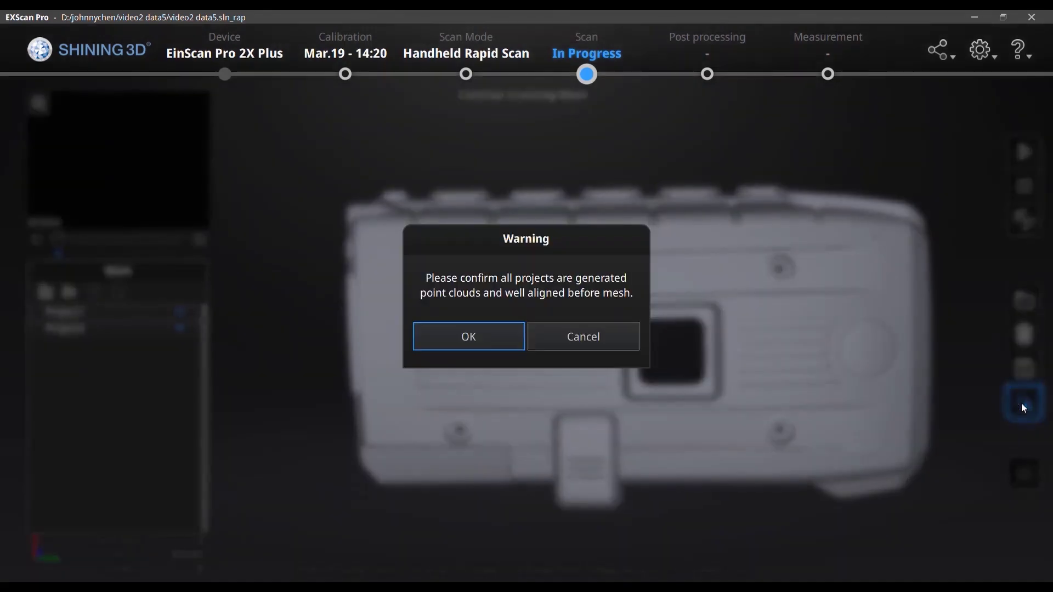
click(492, 335)
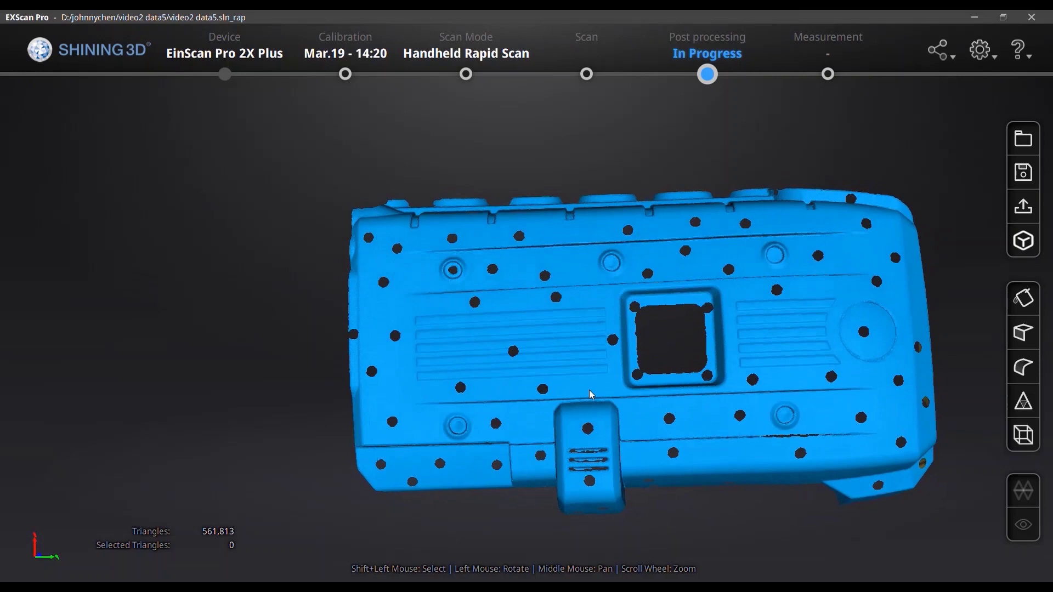
Rotate the 561,813-triangle blue housing mesh slightly to inspect it
drag(590, 391, 827, 435)
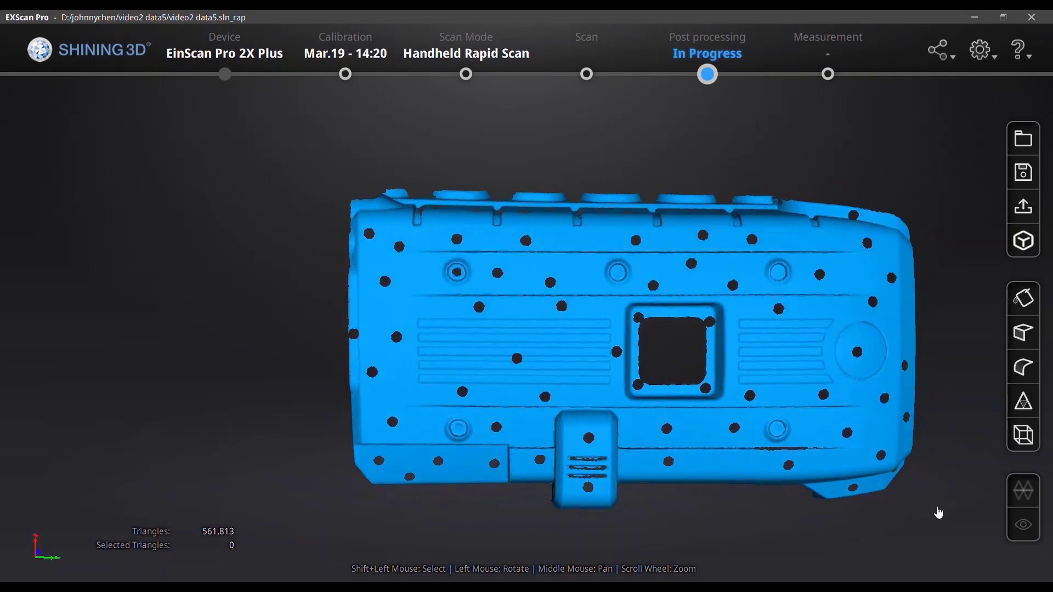